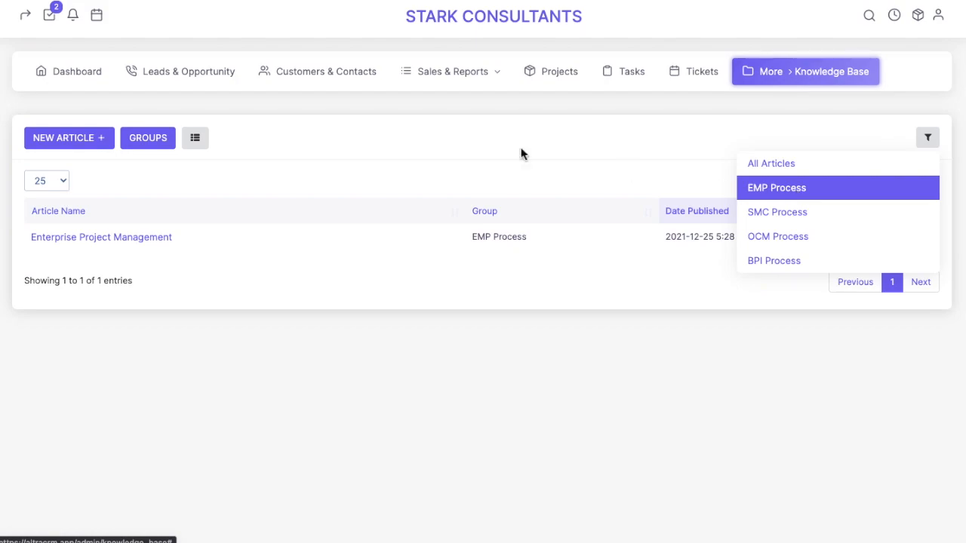
# Show all knowledge base articles, preview them on the board arranged by group, and return to the list view
pyautogui.click(798, 169)
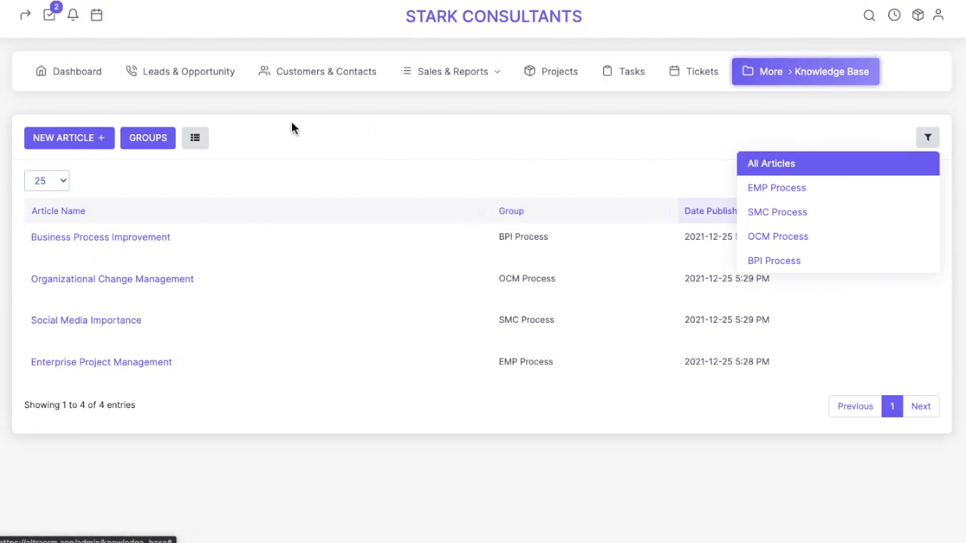
pyautogui.click(200, 145)
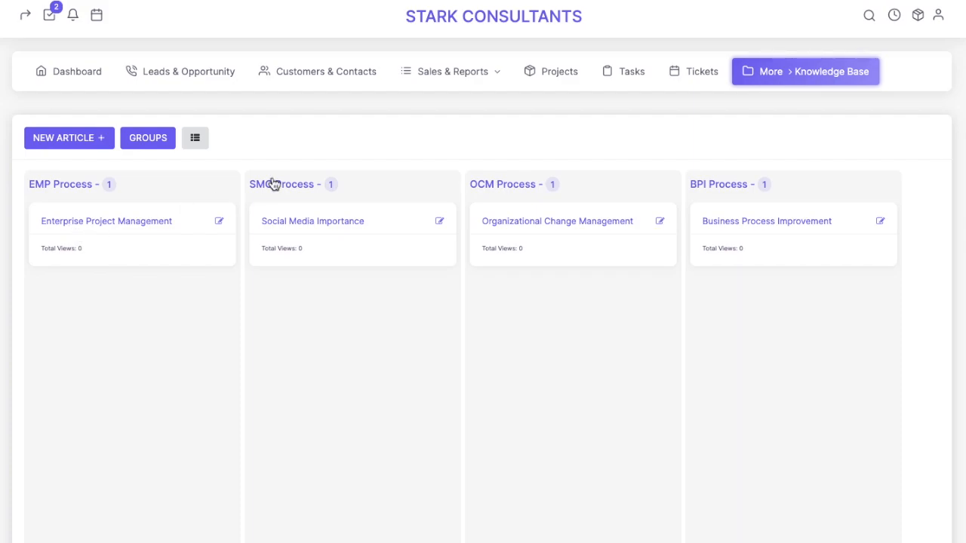
pyautogui.click(198, 139)
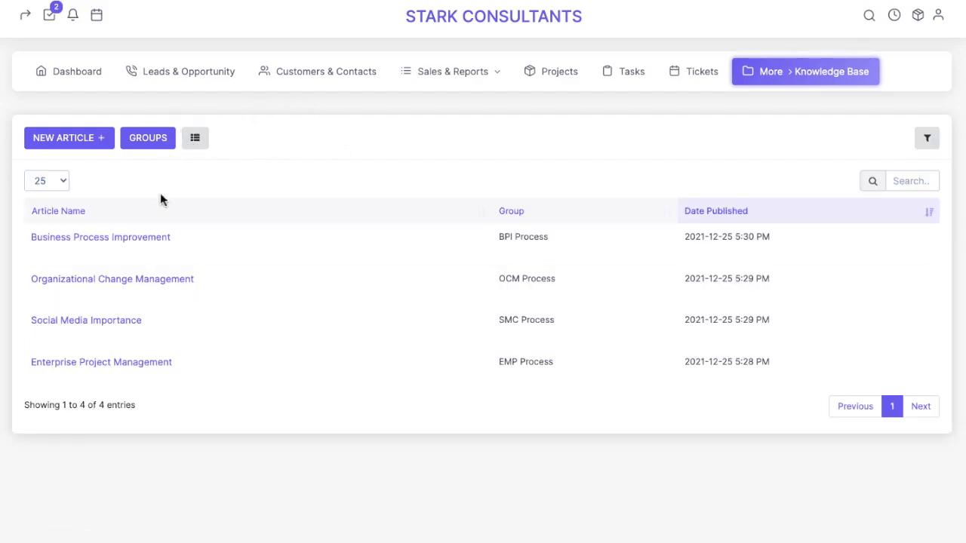
# Open the list of knowledge base article groups
pyautogui.click(152, 148)
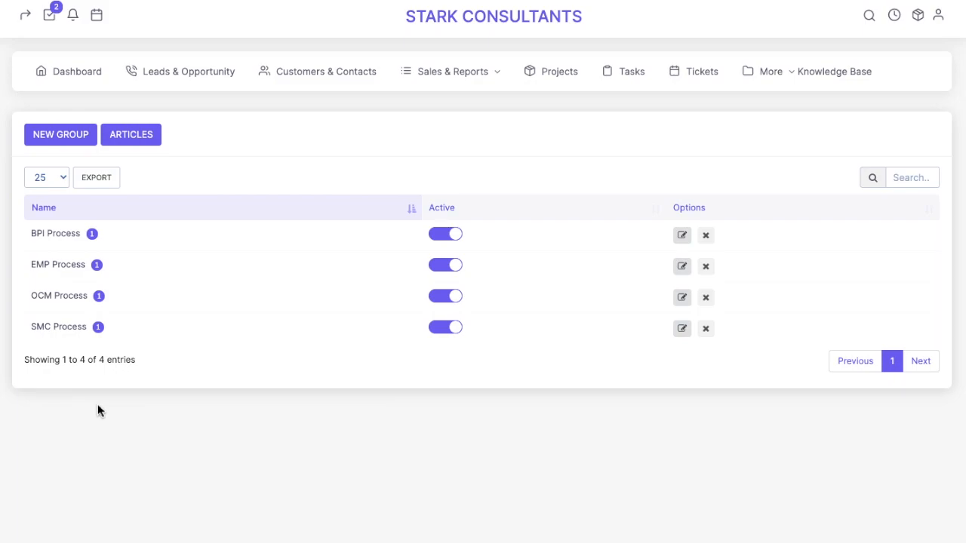
# Deactivate the BPI Process and OCM Process groups, and activate both again
pyautogui.click(442, 238)
pyautogui.click(444, 302)
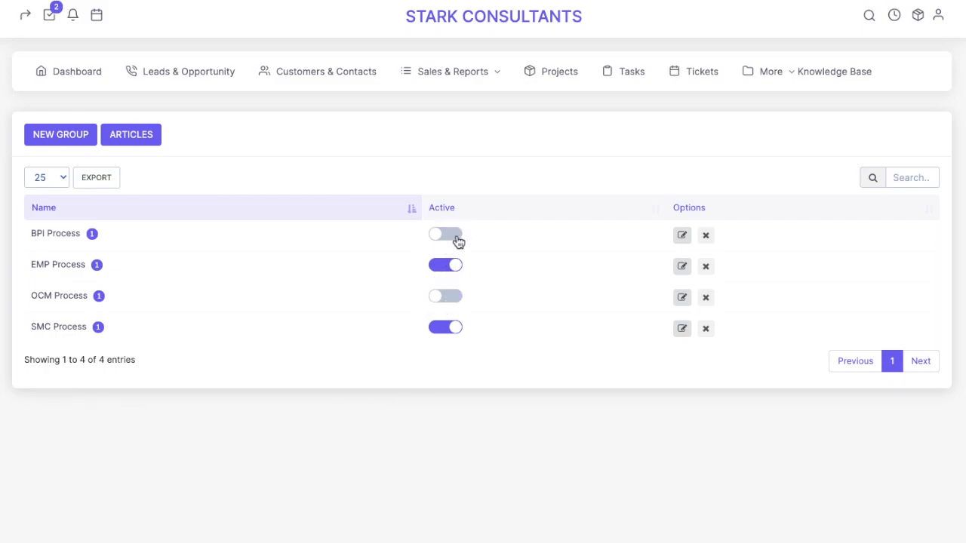
pyautogui.click(456, 242)
pyautogui.click(450, 296)
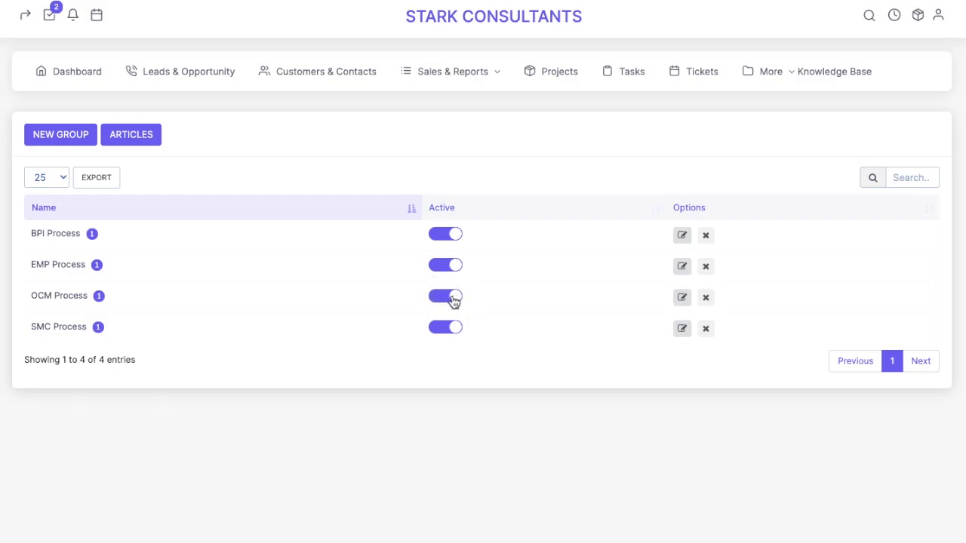
# Start a new article group called Human Resource and set its color to blue #477dff
pyautogui.click(66, 138)
pyautogui.click(379, 94)
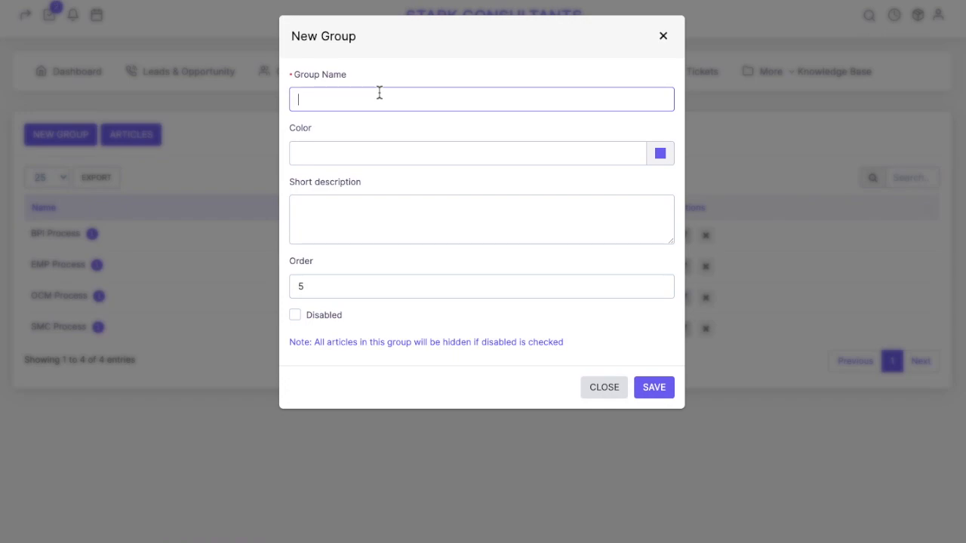
pyautogui.write('Human Resource')
pyautogui.click(660, 154)
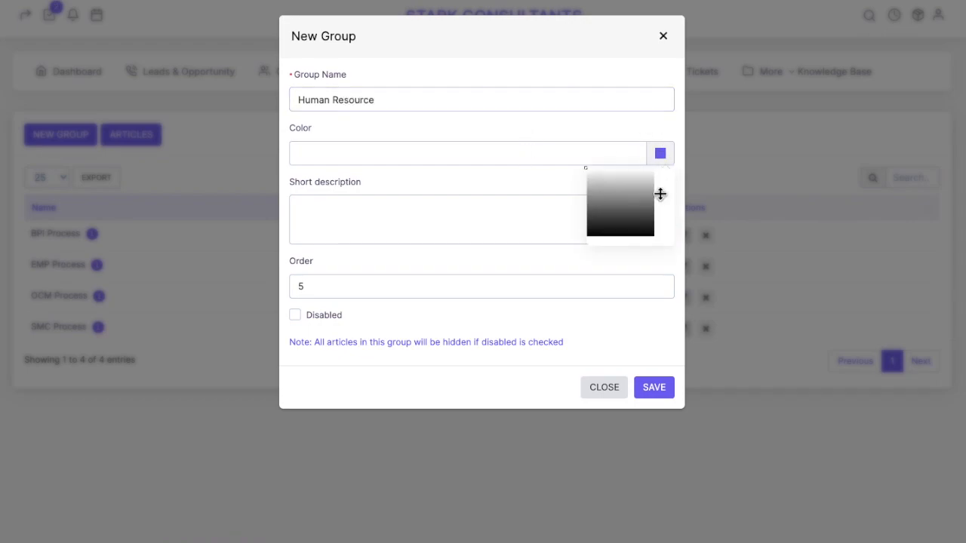
pyautogui.click(660, 194)
pyautogui.moveTo(636, 192); pyautogui.dragTo(636, 144)
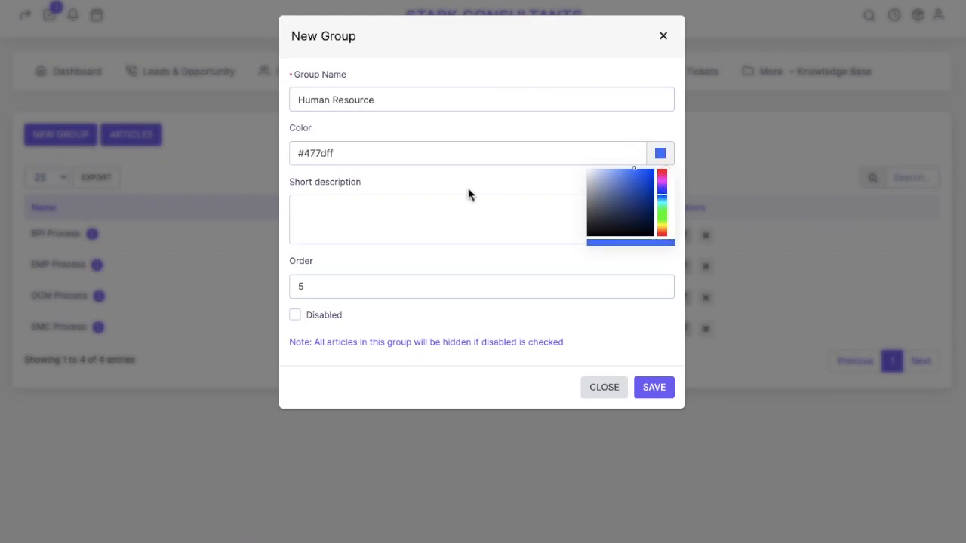
# Enter the short description "Articles related to employees and their employment", leave the group enabled and save it
pyautogui.click(449, 214)
pyautogui.write('A')
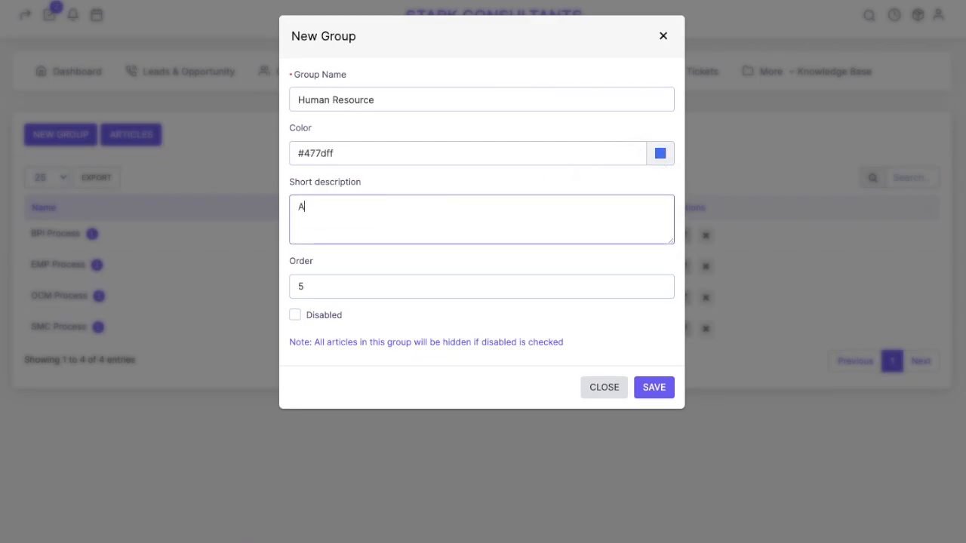
pyautogui.write('rticles related to em')
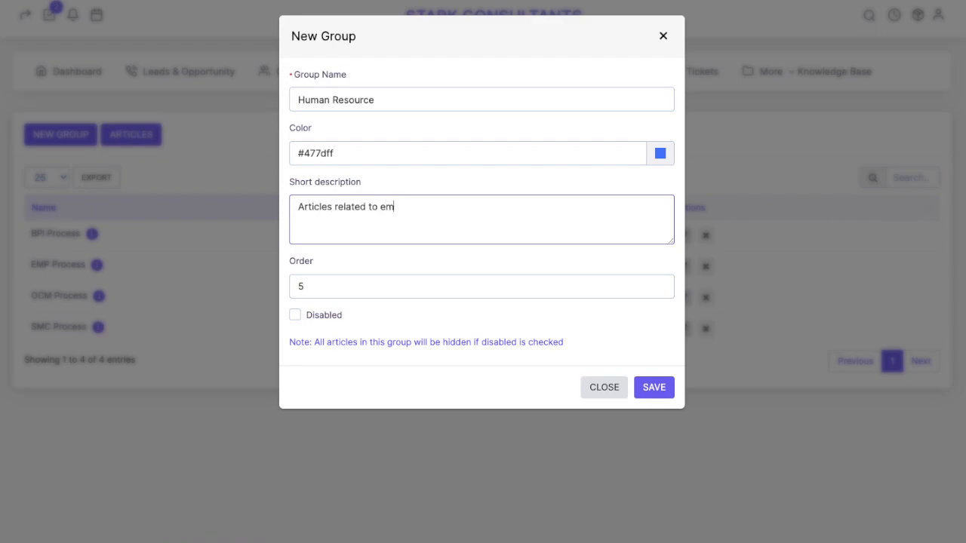
pyautogui.write('ployees and their employement')
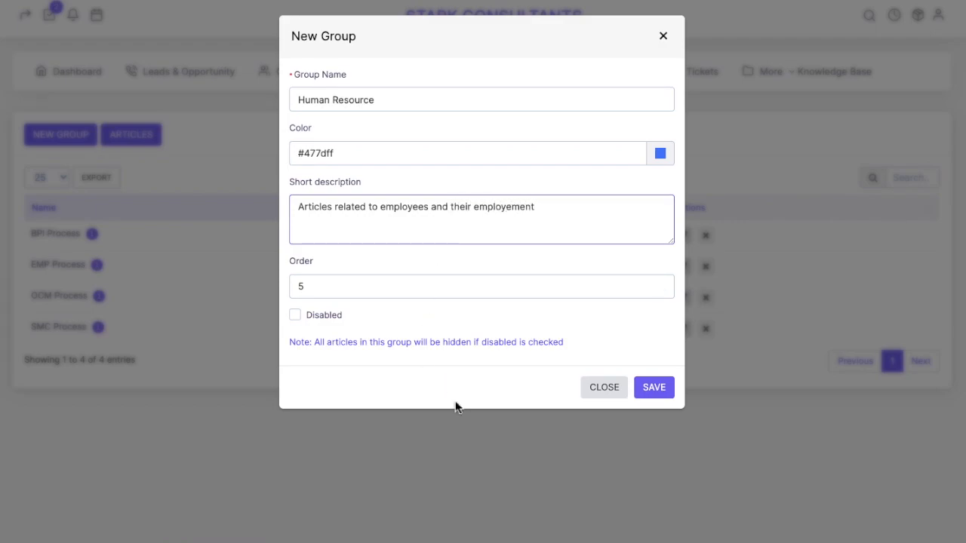
pyautogui.rightClick(508, 206)
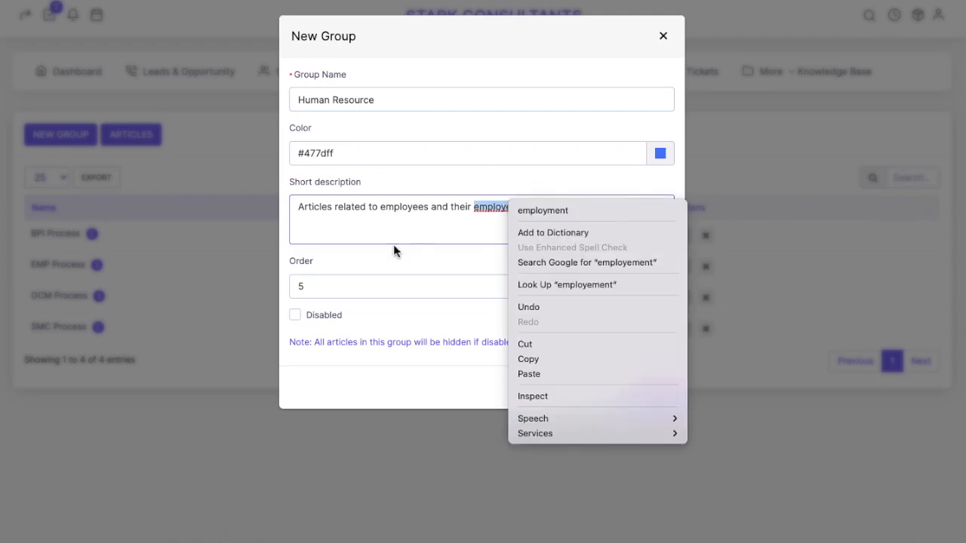
pyautogui.click(539, 209)
pyautogui.click(295, 315)
pyautogui.click(295, 315)
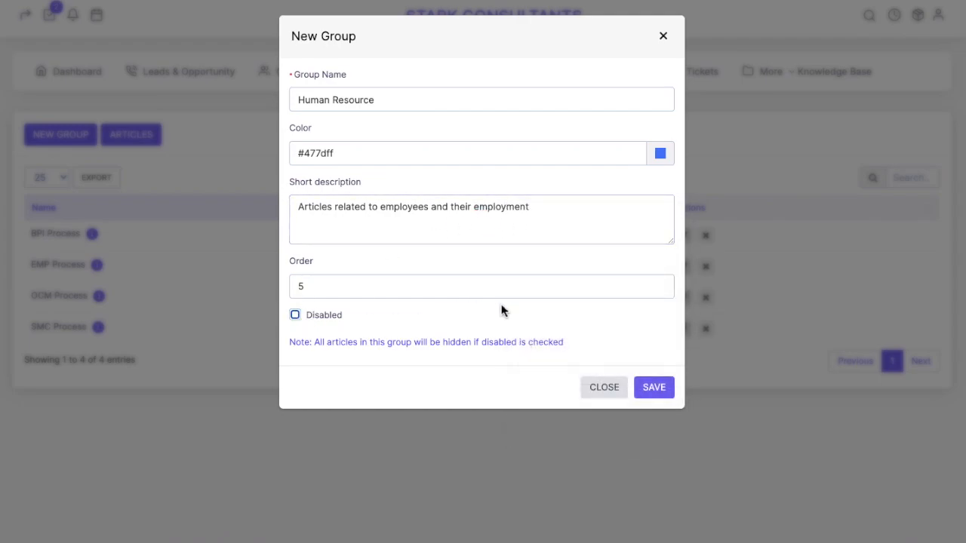
pyautogui.click(659, 397)
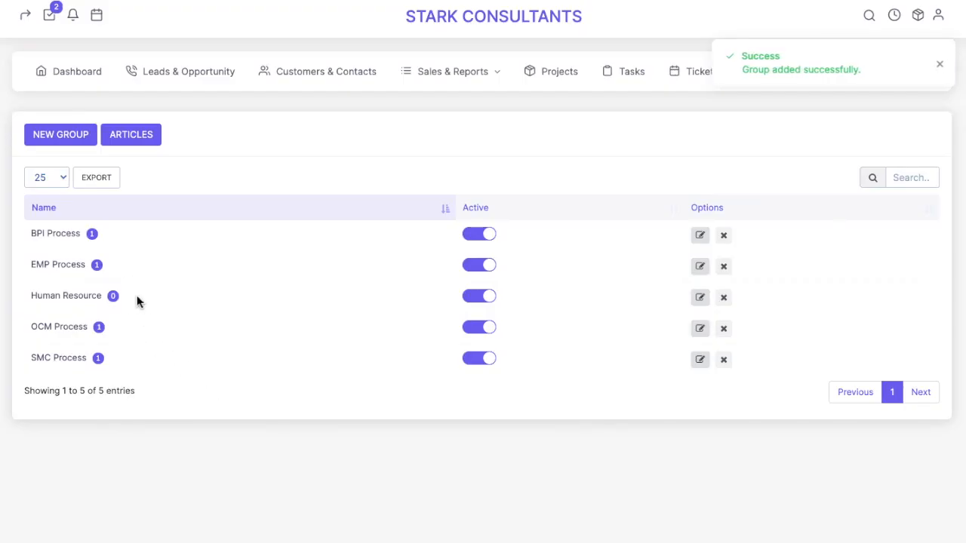
# Check the Human Resource entry in the groups list and view the available export formats without exporting
pyautogui.moveTo(103, 294); pyautogui.dragTo(30, 295)
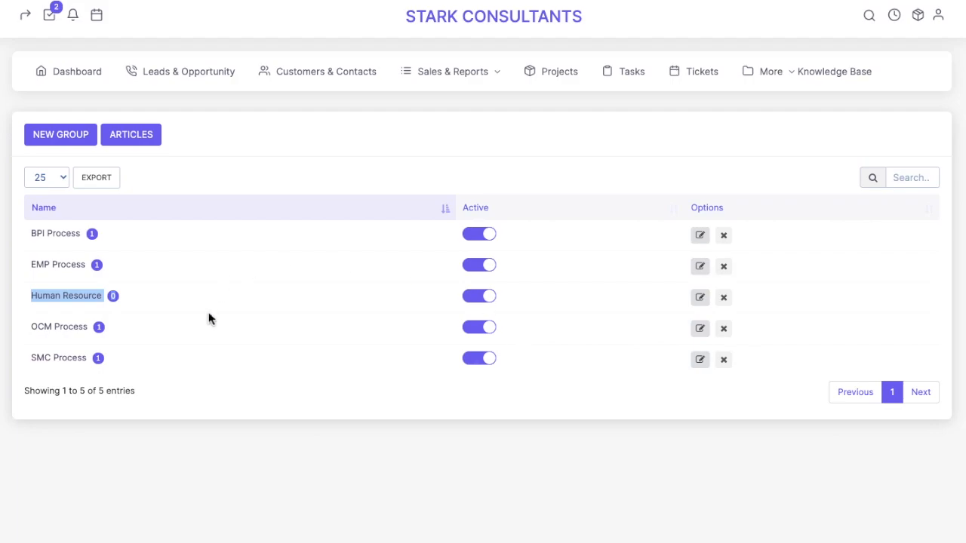
pyautogui.click(384, 471)
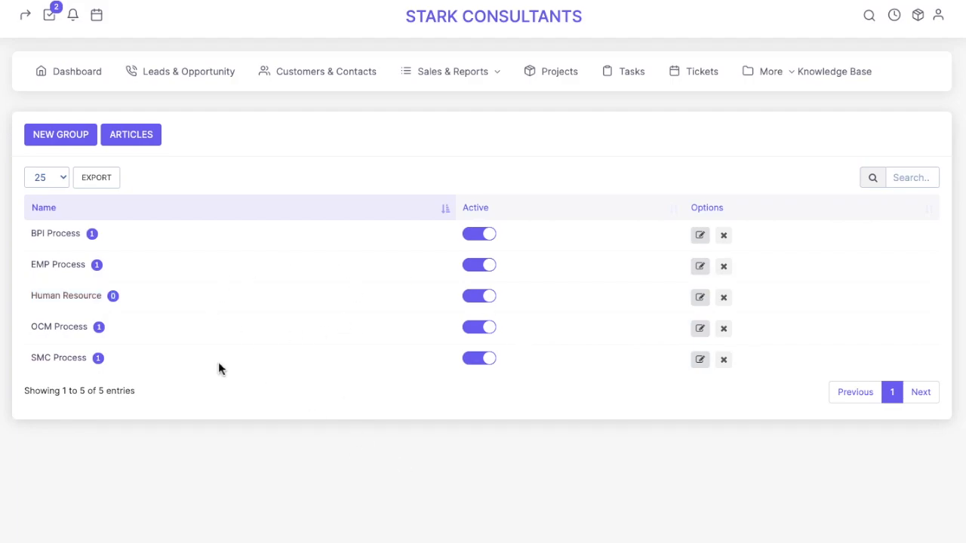
pyautogui.click(106, 180)
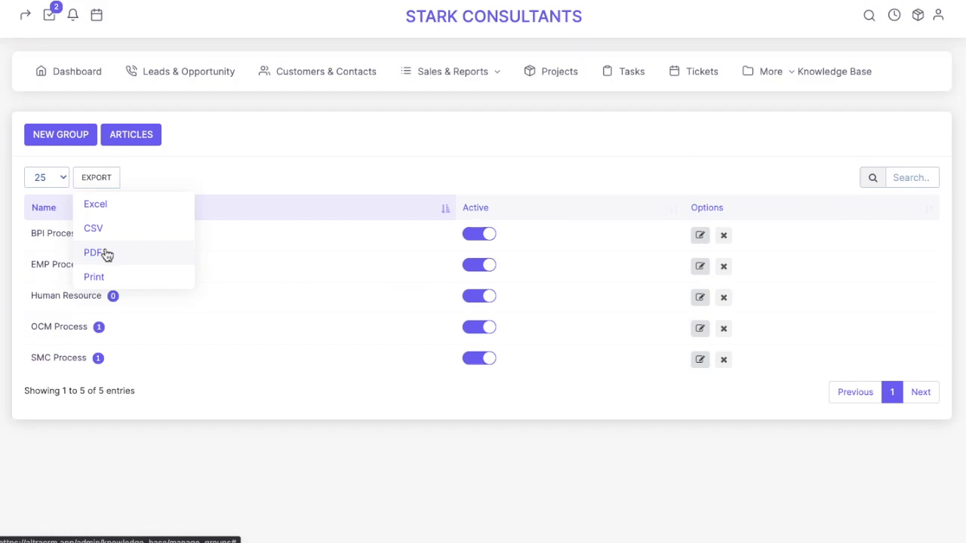
pyautogui.click(294, 446)
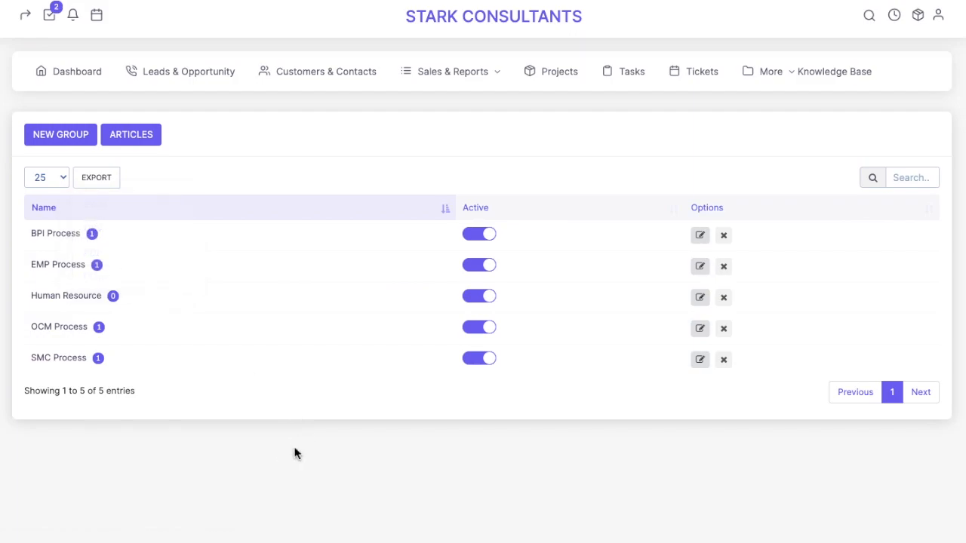
pyautogui.click(100, 184)
pyautogui.click(269, 170)
# Search the groups for "huma" and clear the search
pyautogui.click(918, 178)
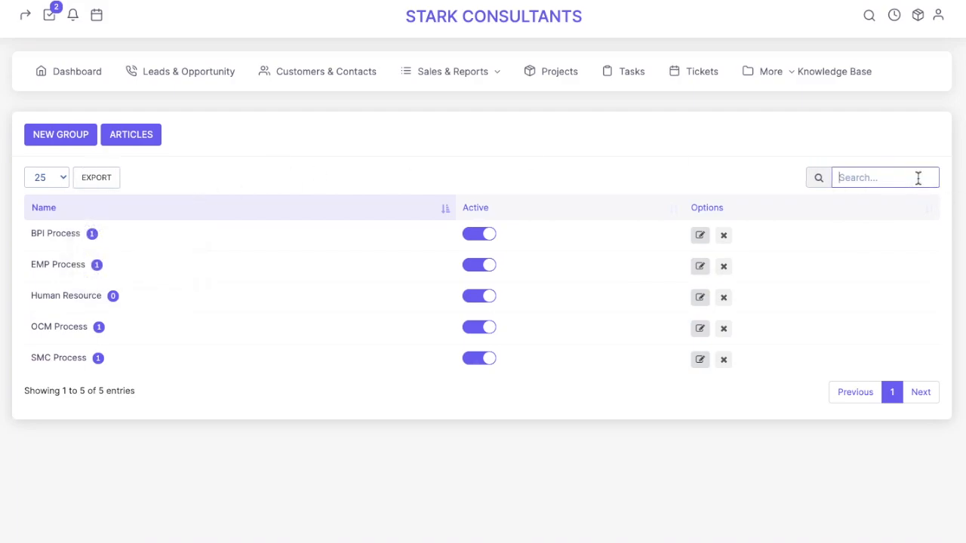
pyautogui.write('huma')
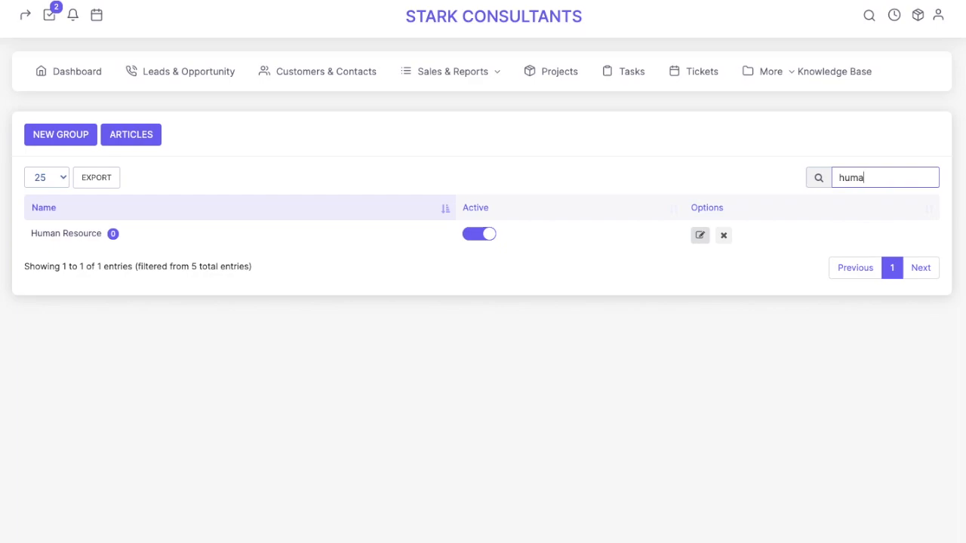
pyautogui.press('BackSpace')
pyautogui.press('BackSpace')
pyautogui.press('BackSpace')
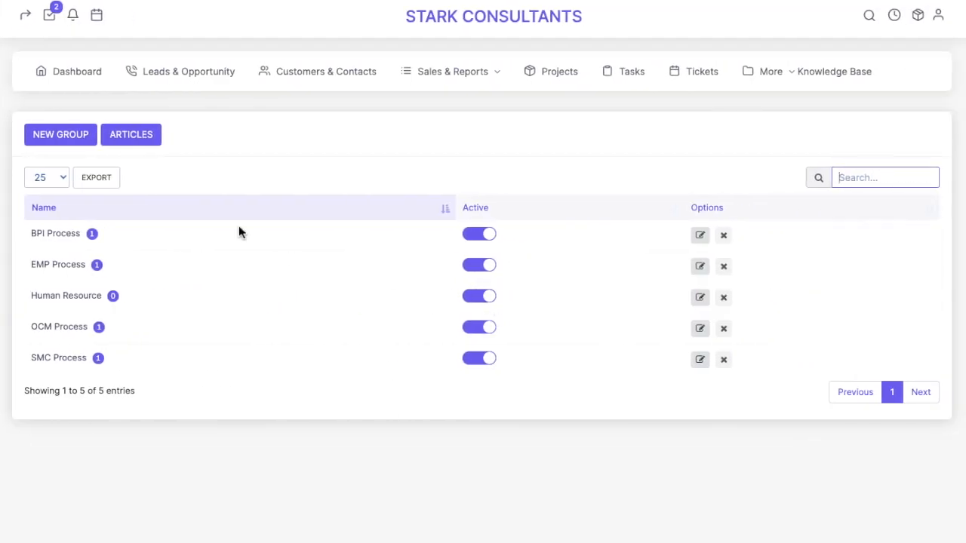
# Start a new knowledge base article with the subject "Employment Terms & Conditions" in the Human Resource group
pyautogui.click(143, 138)
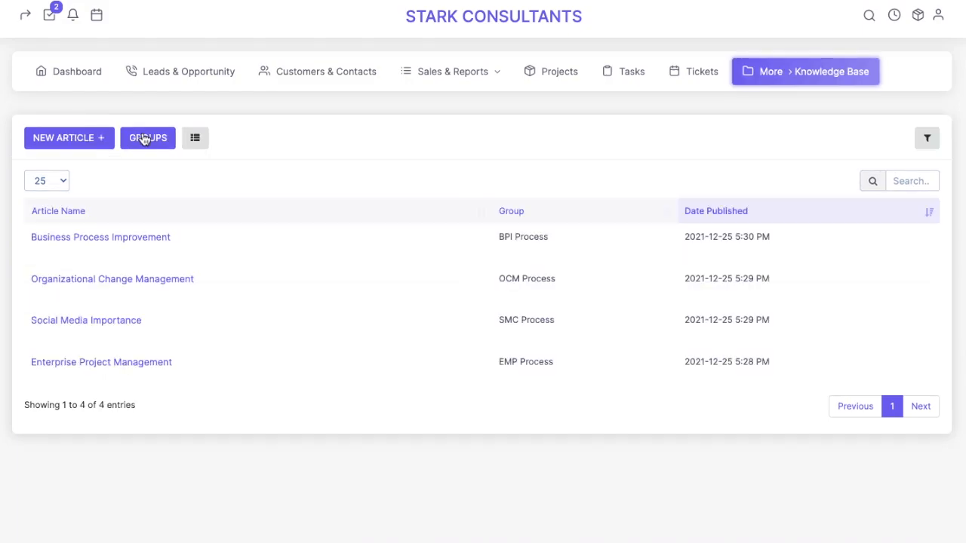
pyautogui.click(71, 144)
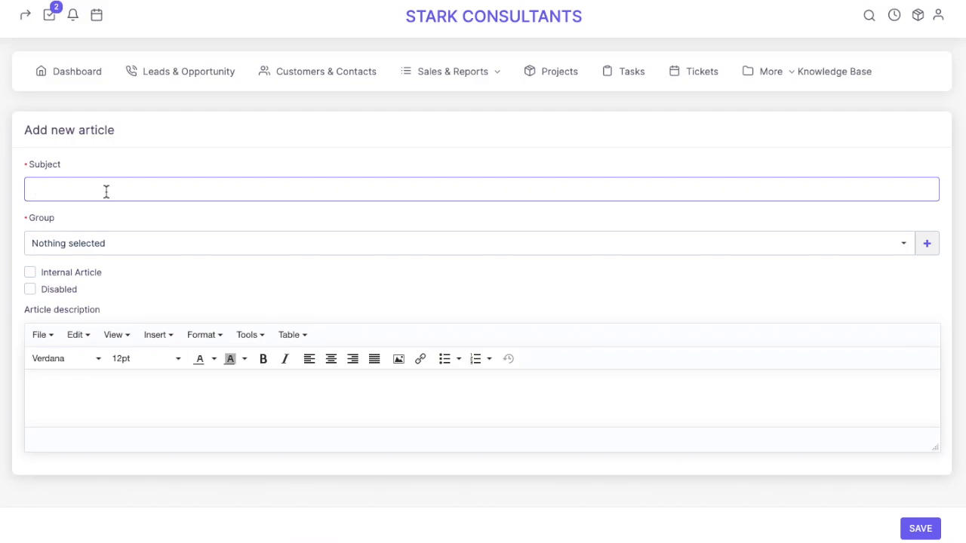
pyautogui.write('Employment Terms & Conditions')
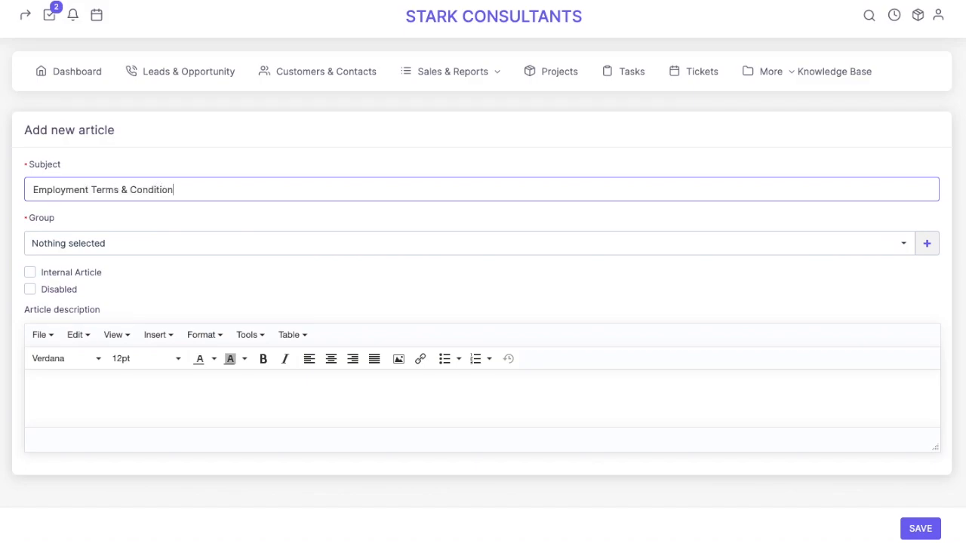
pyautogui.click(112, 255)
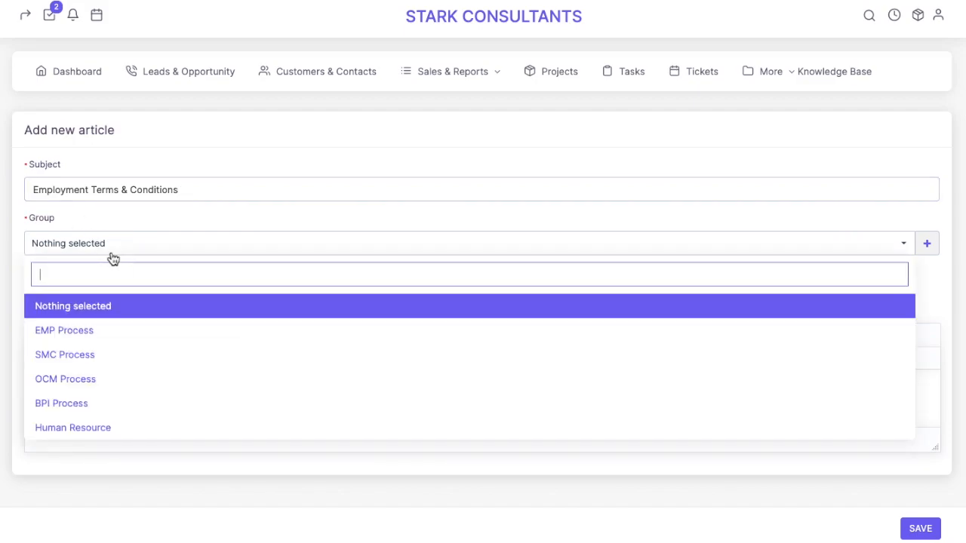
pyautogui.click(68, 428)
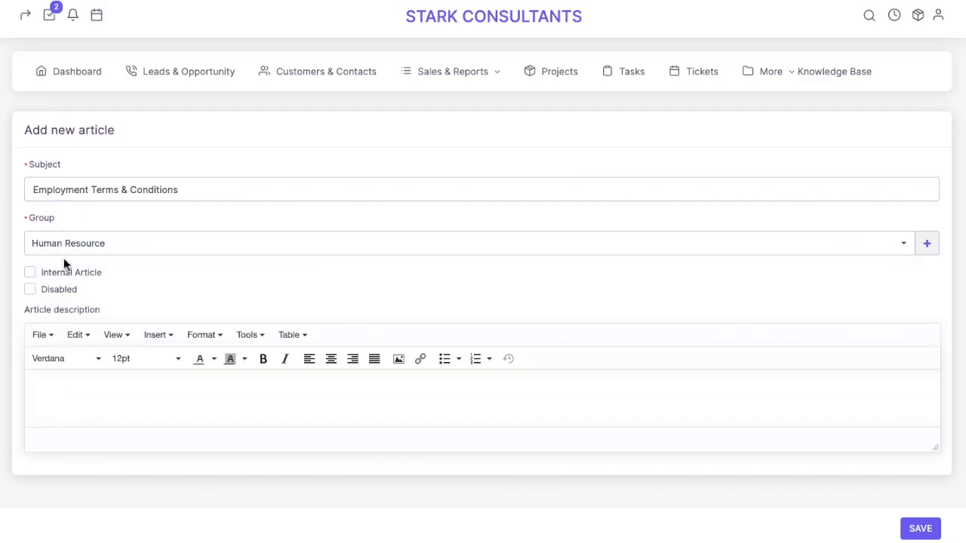
# Mark the article as an internal article, leaving it enabled and adding no extra group
pyautogui.click(30, 273)
pyautogui.click(30, 273)
pyautogui.click(30, 291)
pyautogui.moveTo(23, 217); pyautogui.dragTo(104, 217)
pyautogui.click(315, 274)
pyautogui.click(927, 246)
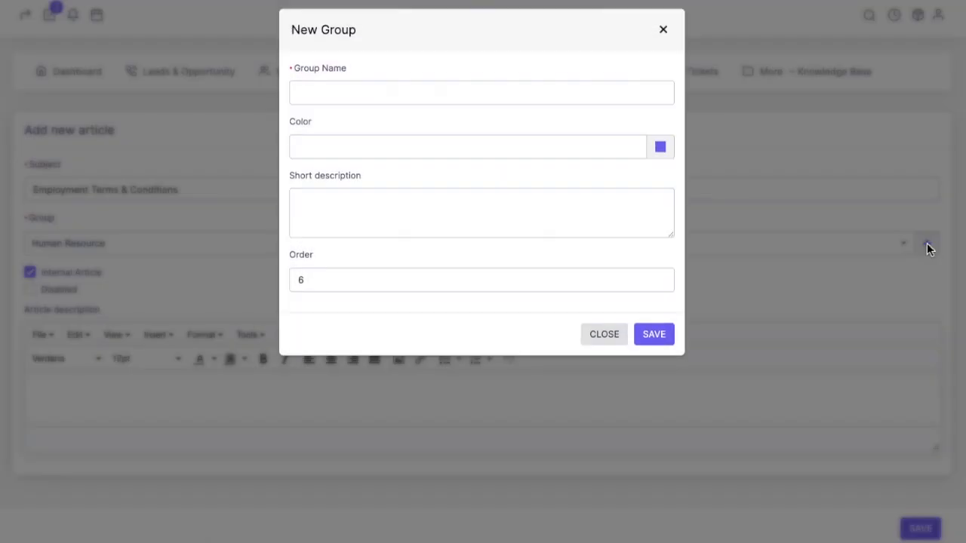
pyautogui.click(665, 38)
# Paste the copied employment terms and conditions text into the article description
pyautogui.click(141, 406)
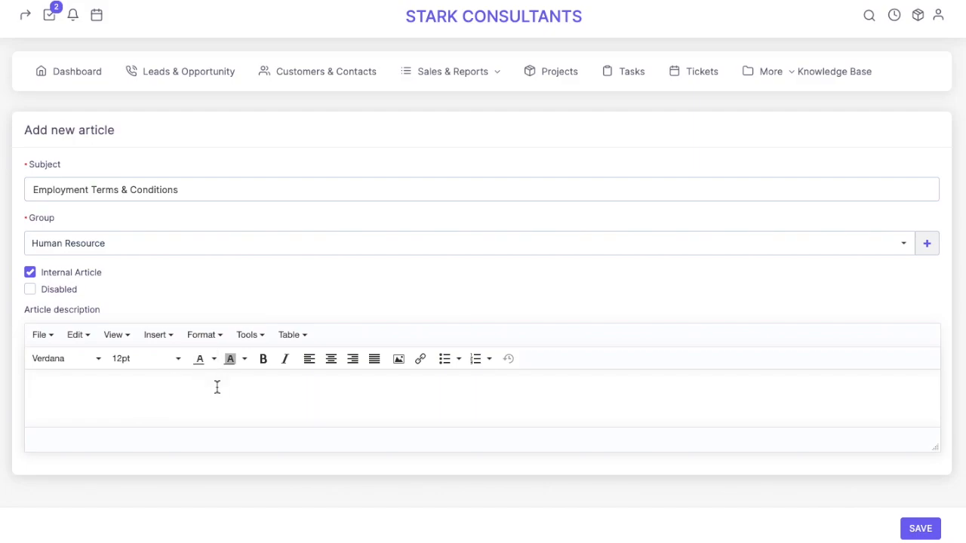
pyautogui.hotkey('ctrl', 'v')
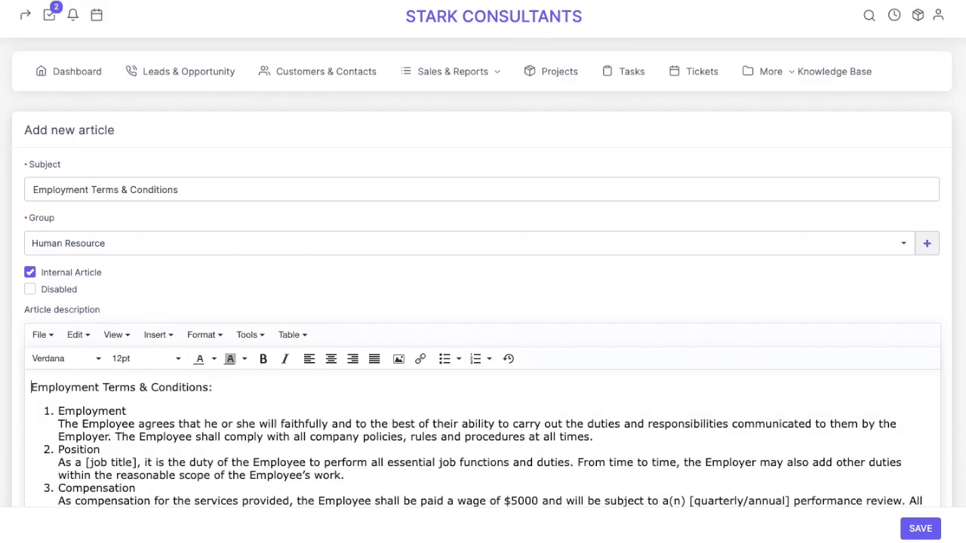
# Review the full article description and look through the editor's file, insert and other formatting options
pyautogui.scroll(-3, 176, 427)
pyautogui.scroll(-5, 176, 427)
pyautogui.scroll(8, 176, 427)
pyautogui.scroll(-2, 176, 427)
pyautogui.click(176, 427)
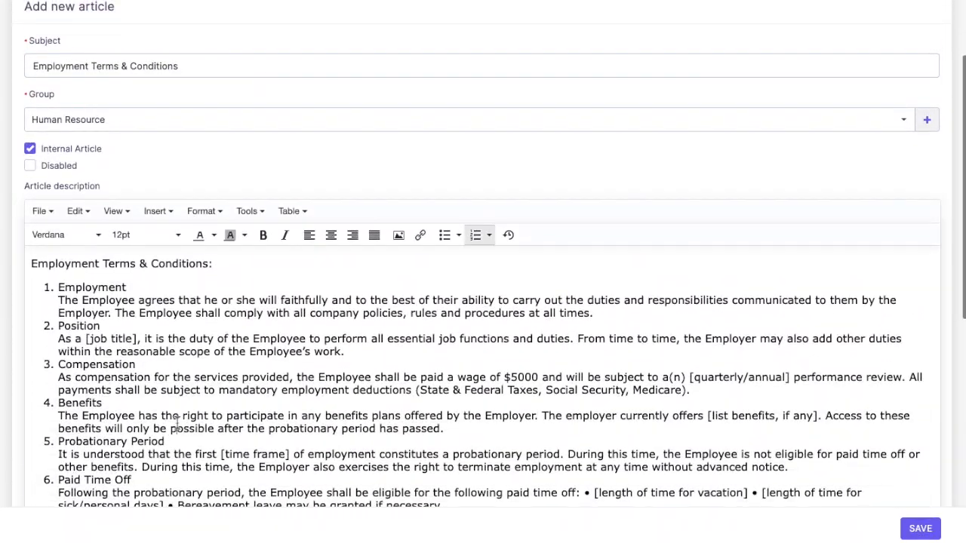
pyautogui.click(257, 212)
pyautogui.moveTo(126, 213)
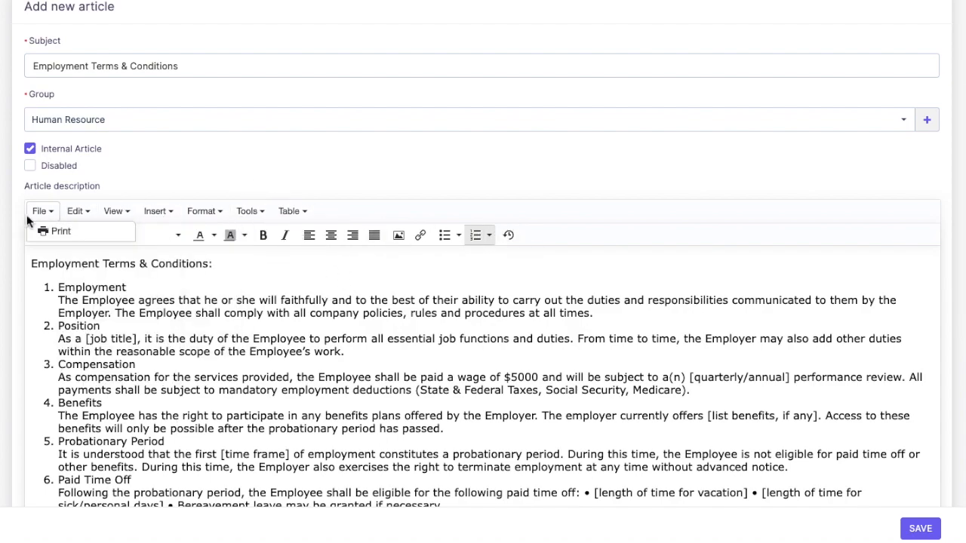
pyautogui.moveTo(162, 217)
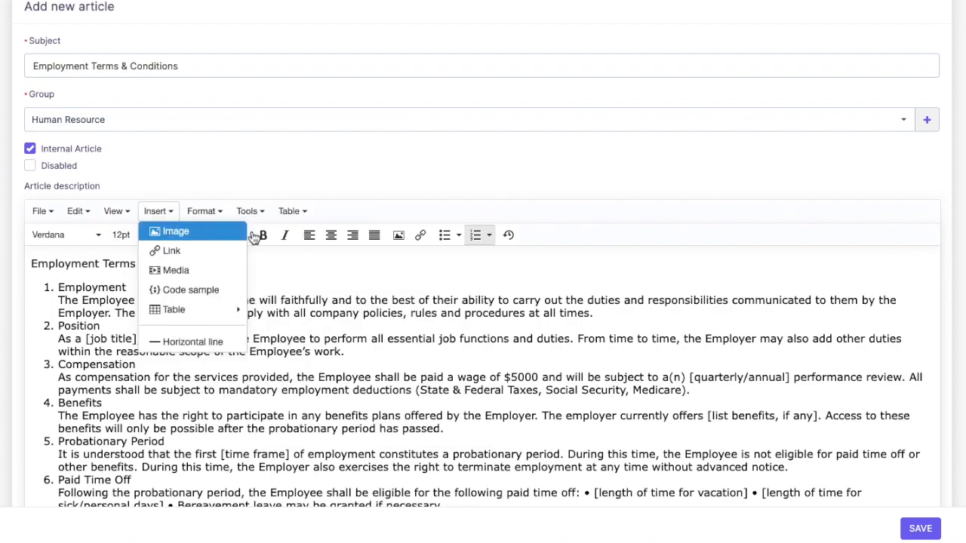
pyautogui.click(434, 327)
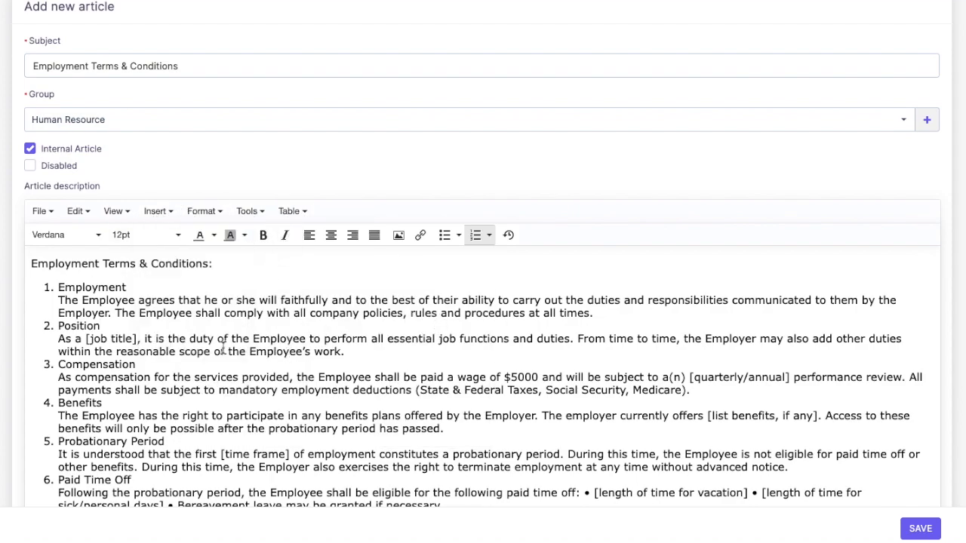
pyautogui.scroll(-10, 390, 455)
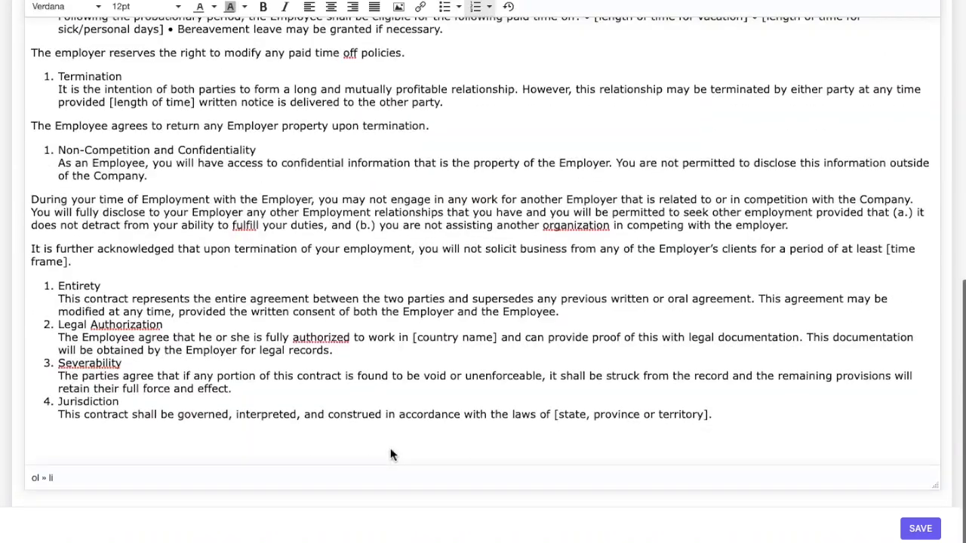
pyautogui.scroll(15, 181, 246)
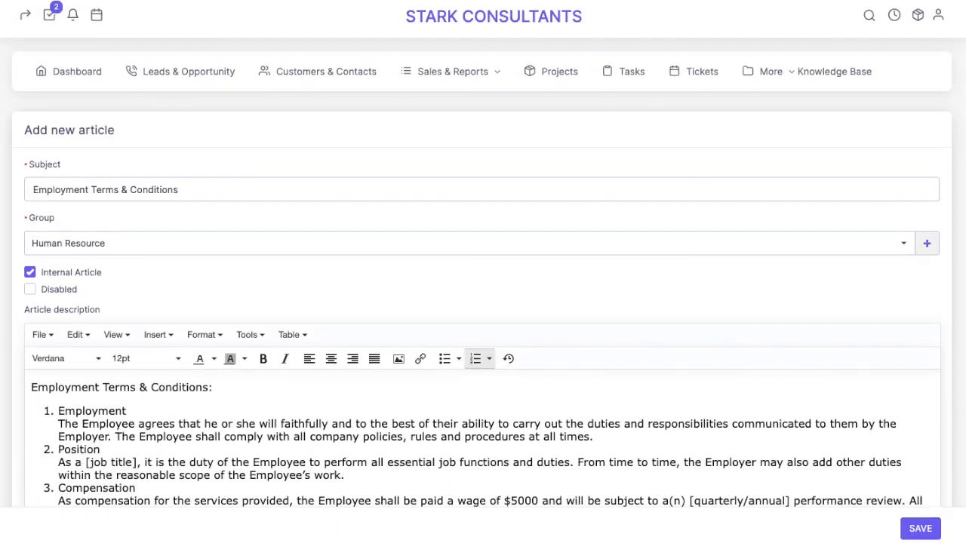
# Save the Employment Terms & Conditions article, check its entry in the articles list, and reopen the Knowledge Base
pyautogui.click(920, 531)
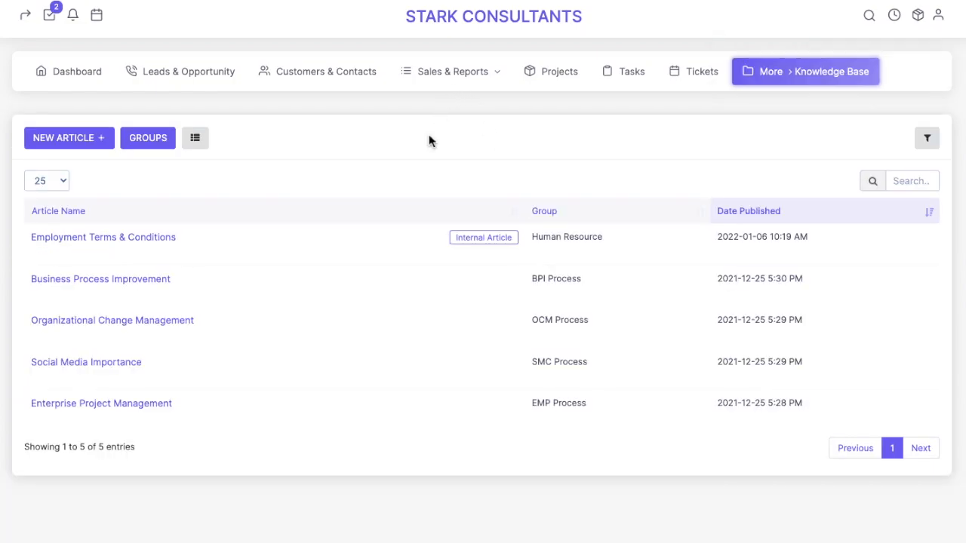
pyautogui.moveTo(198, 235); pyautogui.dragTo(26, 239)
pyautogui.click(334, 101)
pyautogui.click(792, 80)
pyautogui.click(778, 101)
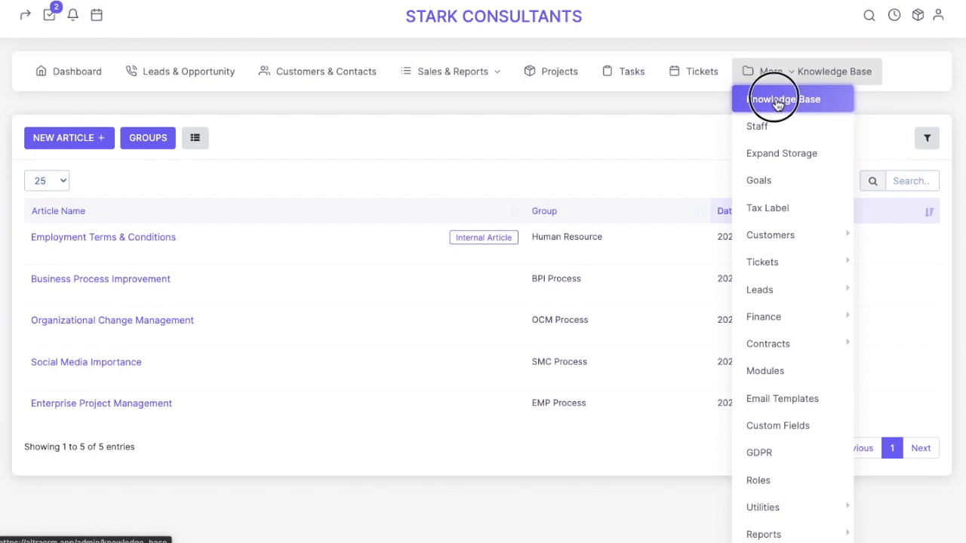